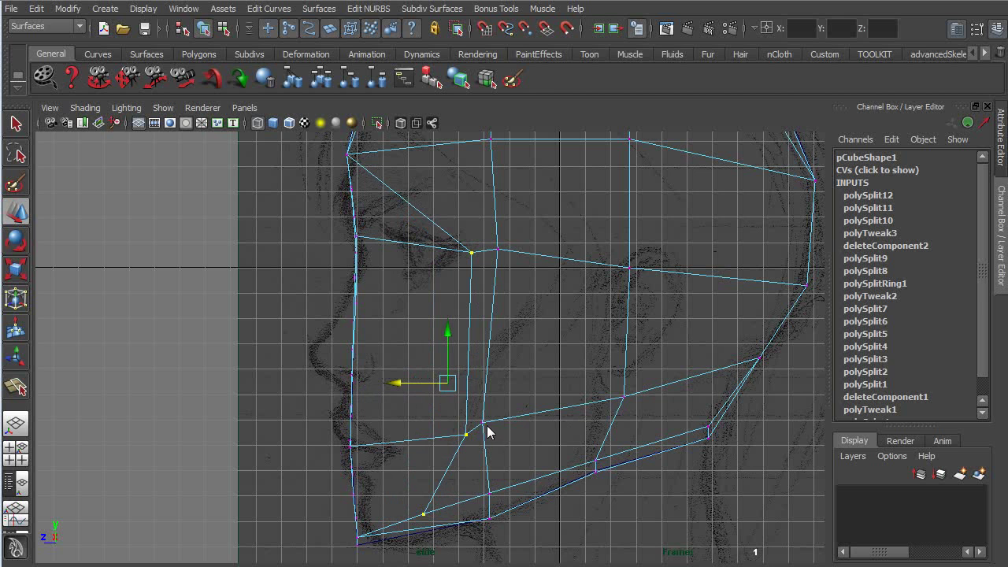
Step: Move the jaw and temple vertices back in the side view to widen the face's side column
left_click_drag(475, 423, 516, 416)
middle_click_drag(485, 351, 513, 409, "alt")
left_click_drag(524, 307, 571, 300)
middle_click_drag(520, 280, 536, 321, "alt")
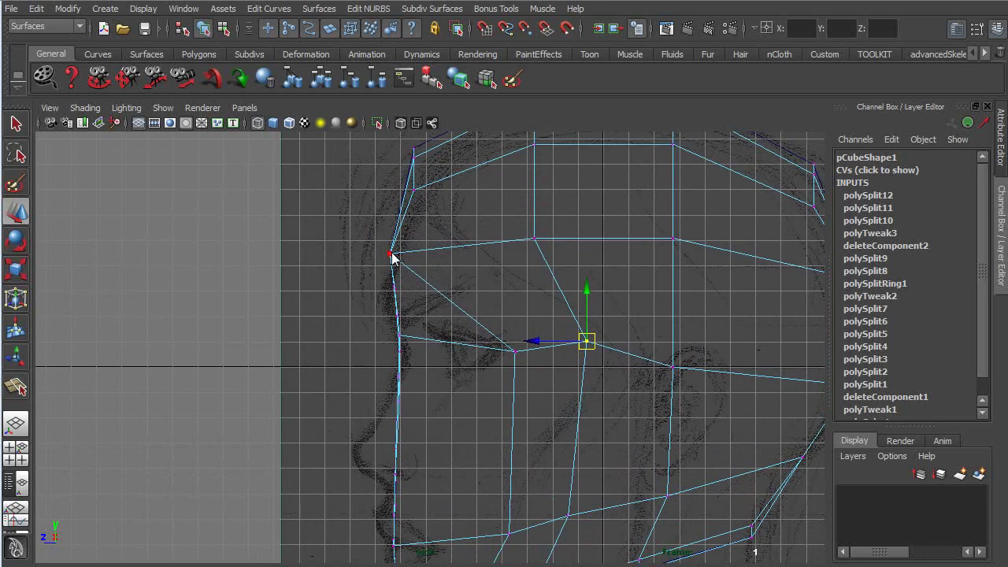
left_click_drag(350, 259, 420, 259)
Step: Reposition the mid-brow vertex of the eye socket farther back, checking it against the perspective view
key("space")
key("space")
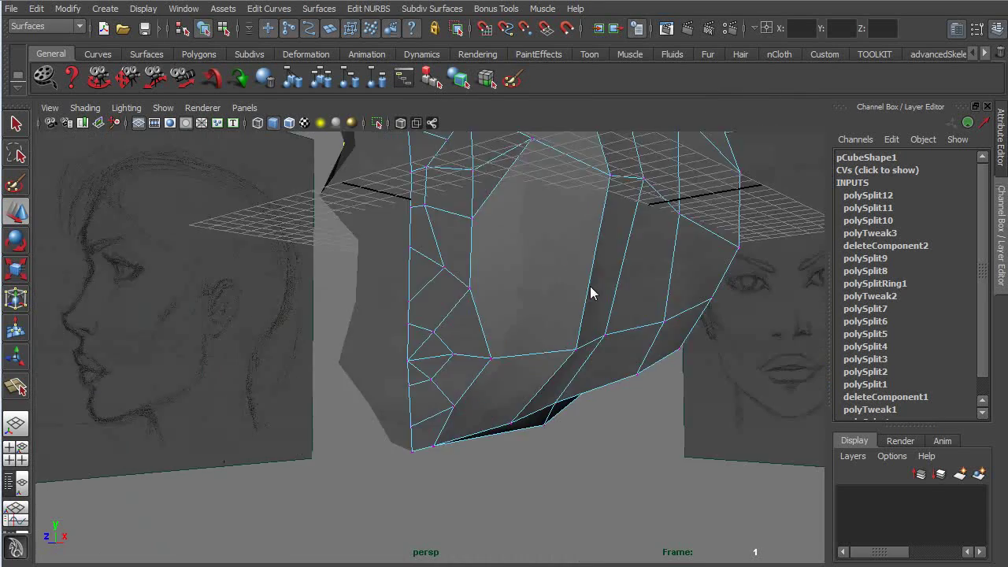
left_click_drag(589, 286, 451, 309, "alt")
left_click_drag(368, 314, 444, 321, "alt")
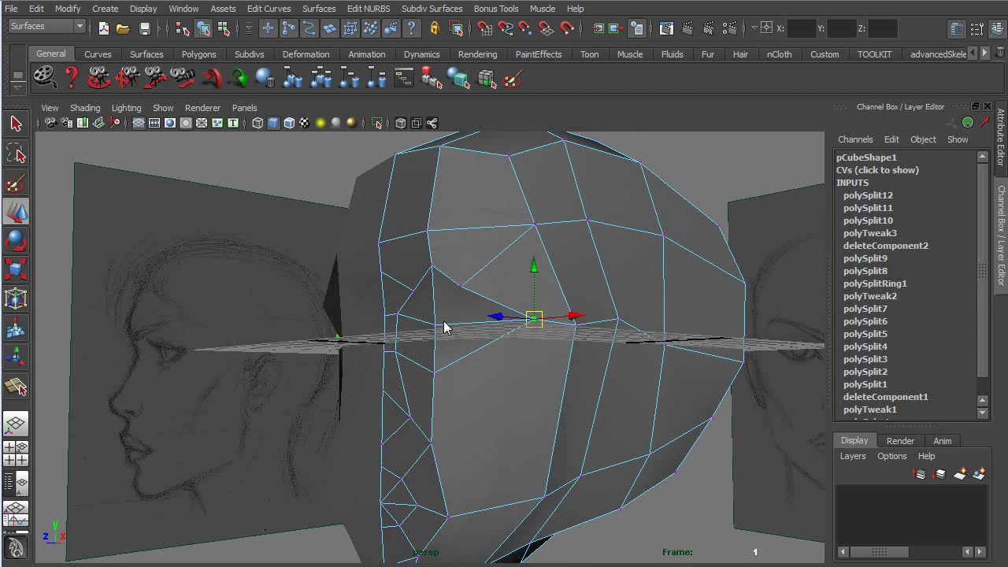
left_click(463, 286)
left_click_drag(463, 285, 418, 319, "alt")
left_click_drag(353, 316, 394, 301)
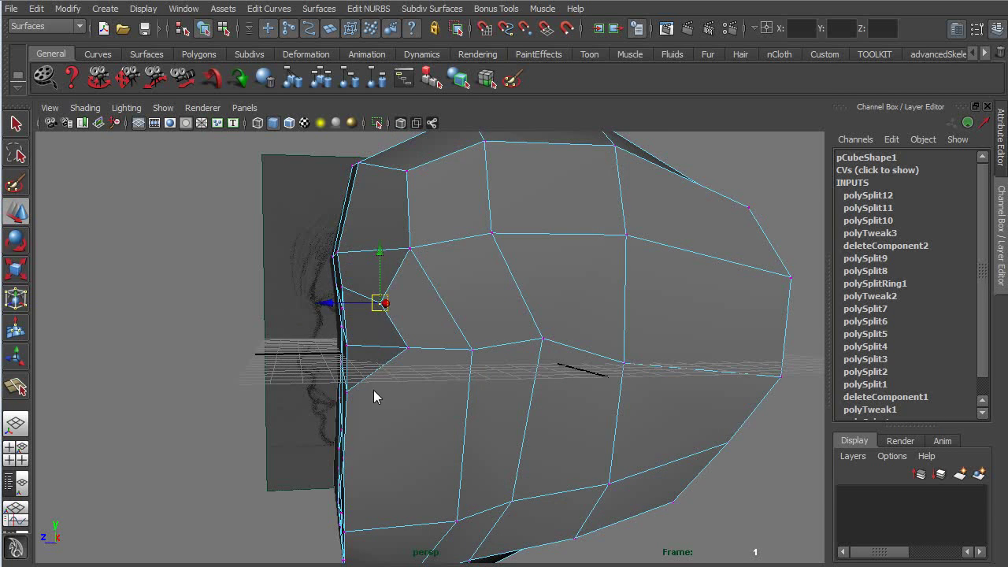
Step: Pull the nose-tip vertex on the face's centerline forward to start the nose profile
left_click_drag(373, 388, 417, 339, "alt")
right_click_drag(387, 352, 344, 354)
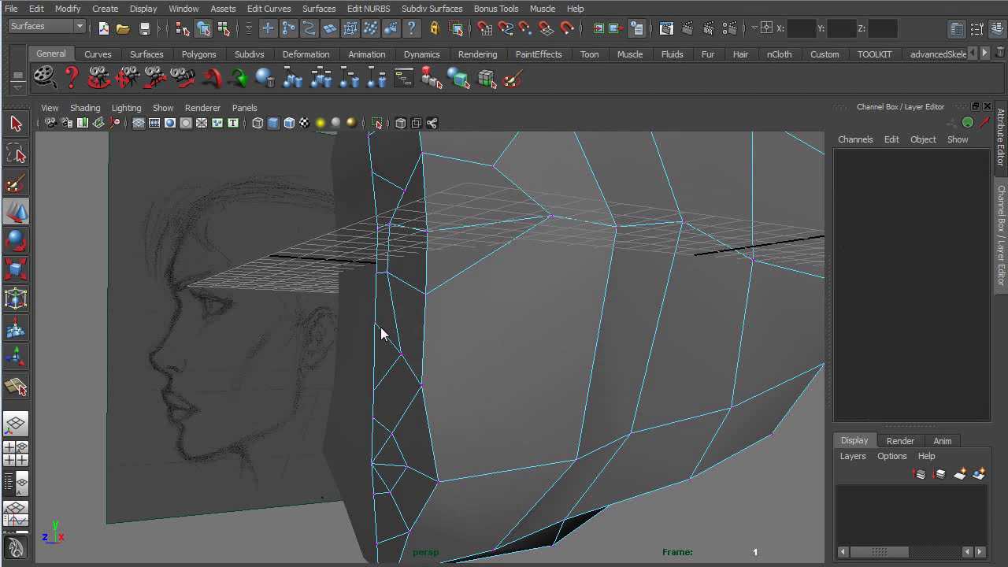
left_click(375, 323)
left_click_drag(342, 321, 314, 325)
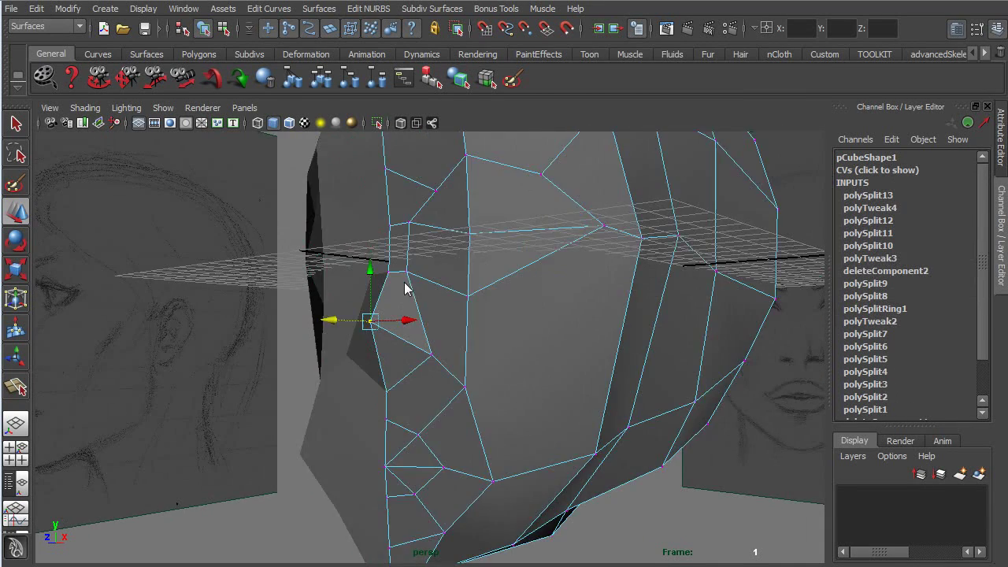
left_click_drag(407, 286, 385, 299, "alt")
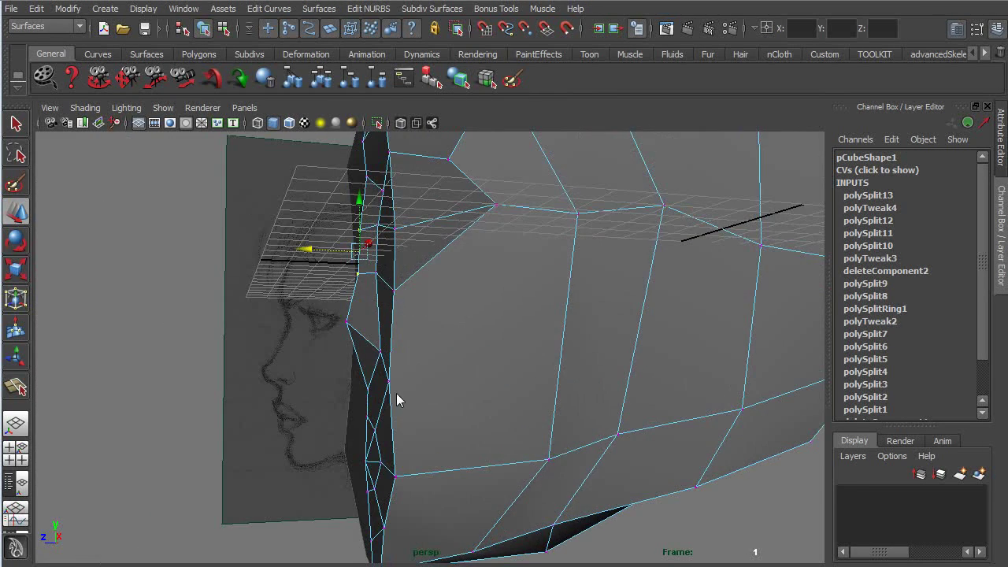
left_click_drag(399, 393, 439, 426, "alt")
Step: Move the outer mouth vertex back and reposition the chin vertex against the side-view sketch
left_click_drag(438, 492, 474, 483)
key("space")
key("space")
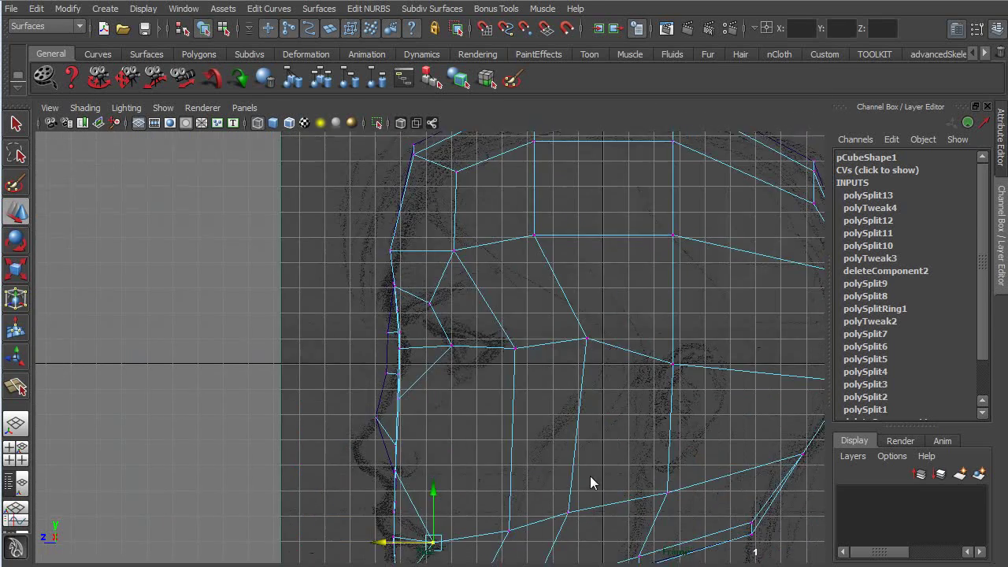
middle_click_drag(590, 489, 641, 283, "alt")
scroll(641, 283, "up", 3)
left_click_drag(453, 356, 497, 384)
left_click_drag(467, 490, 456, 477)
Step: Adjust the eye-socket vertices in depth and undo the last vertex move
key("space")
key("space")
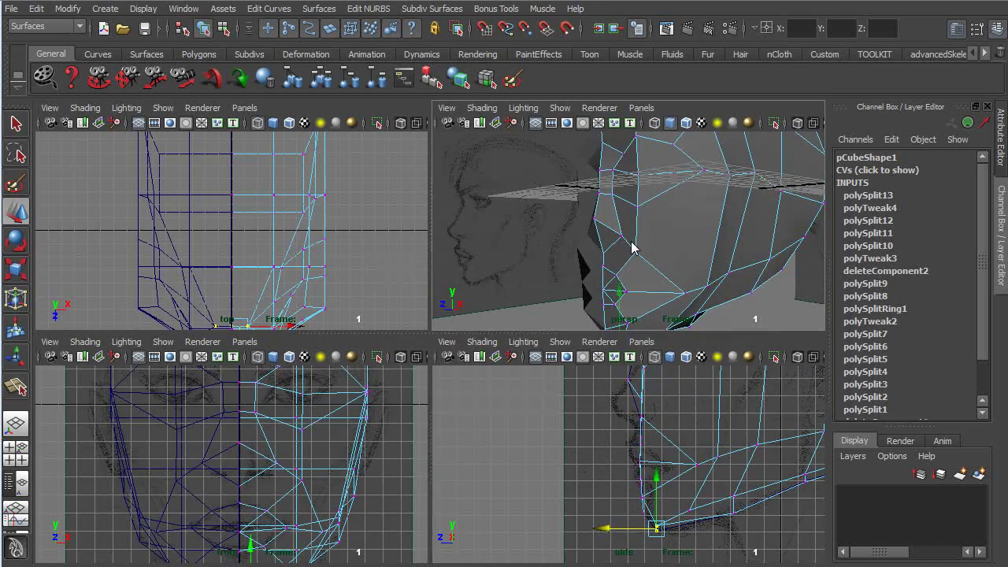
left_click_drag(521, 379, 531, 331, "alt")
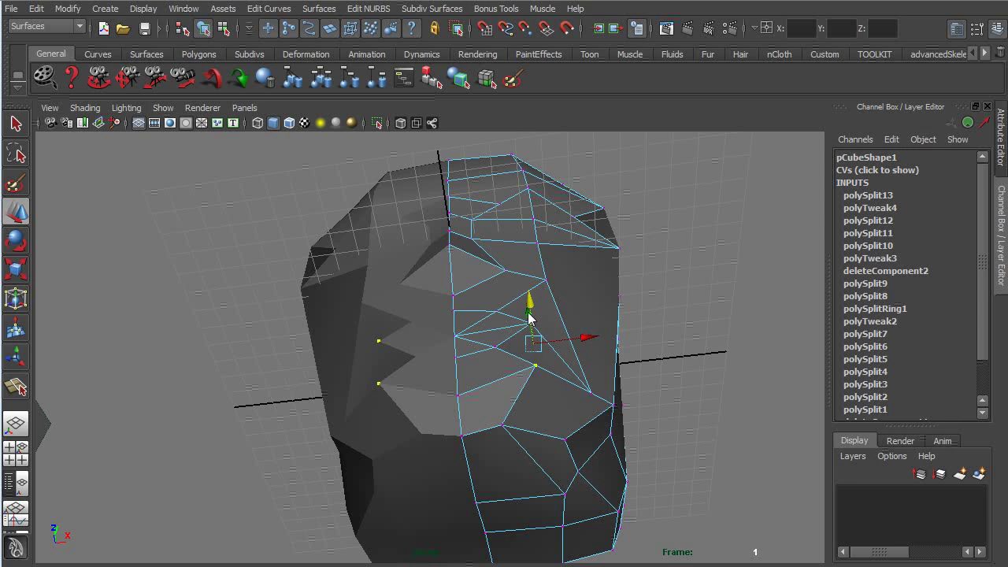
mouse_move(542, 332)
left_mouse_down("alt")
mouse_move(430, 396)
mouse_move(395, 433)
mouse_move(445, 448)
mouse_move(429, 329)
left_mouse_up("alt")
left_click(454, 263)
left_click_drag(415, 260, 433, 337)
left_click_drag(391, 271, 526, 397)
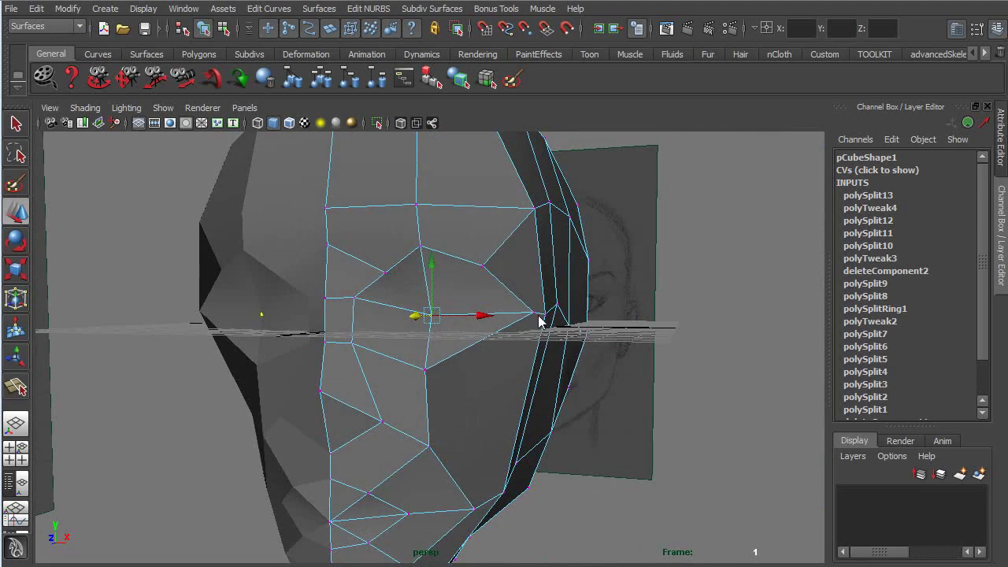
left_click_drag(526, 357, 568, 274, "alt")
key("ctrl+z")
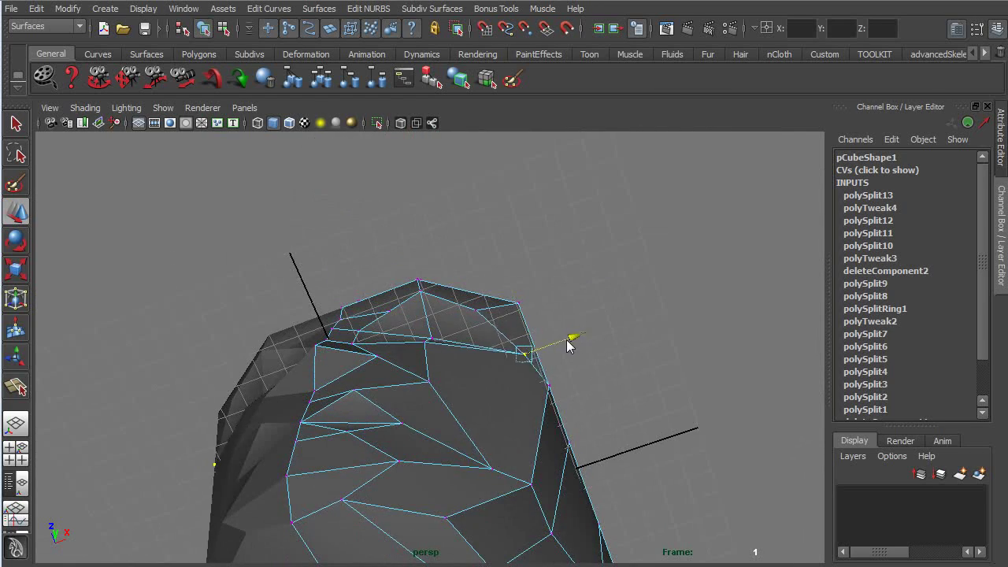
Step: Split the cheek polygons with the Split Polygon tool from the mouth's center point across the cheek up to the eye socket
mouse_move(571, 339)
left_mouse_down("alt")
mouse_move(543, 443)
mouse_move(541, 333)
mouse_move(497, 342)
mouse_move(475, 383)
mouse_move(504, 371)
left_mouse_up("alt")
right_click_drag(465, 334, 490, 317)
left_click(500, 361)
left_click_drag(504, 367, 432, 402, "alt")
right_click_drag(432, 383, 366, 424, "shift")
left_click(397, 413)
right_click_drag(464, 366, 363, 364, "shift")
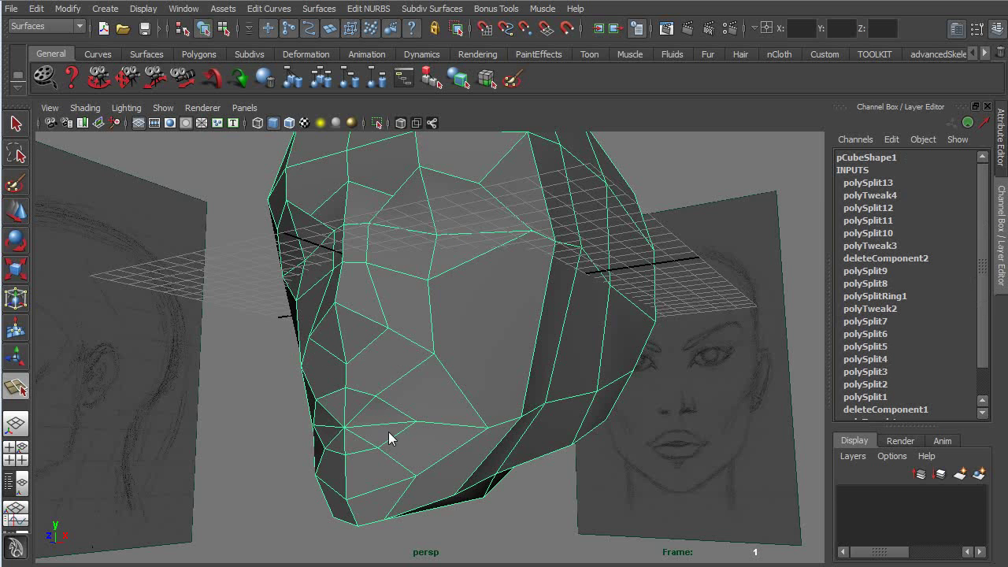
left_click(399, 410)
left_click_drag(538, 300, 515, 345, "alt")
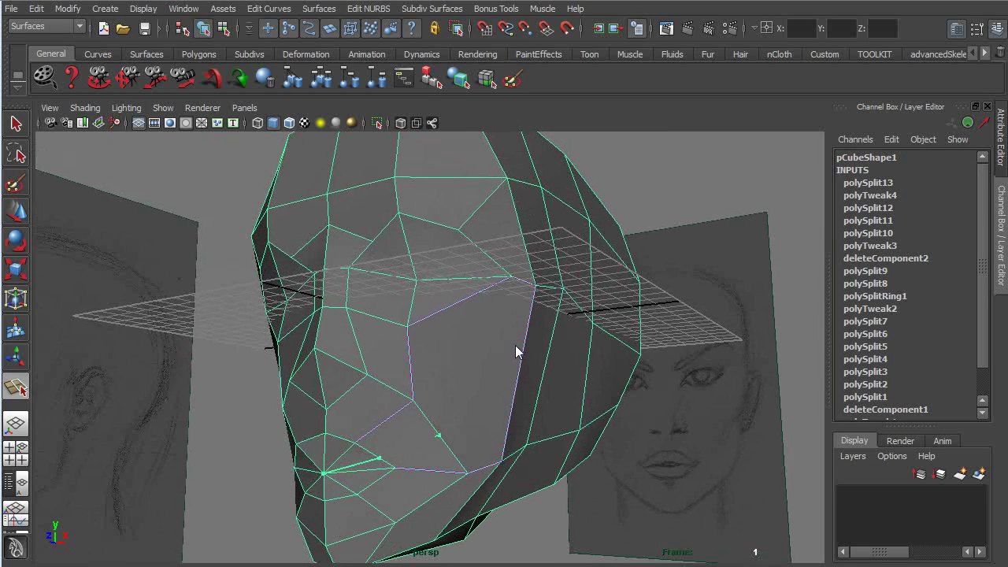
left_click_drag(460, 304, 456, 302)
key("w")
Step: Reposition the new cheek vertex outward beside the mouth to round the cheek
left_click_drag(428, 410, 415, 460, "alt")
right_click_drag(440, 402, 410, 405)
left_click_drag(409, 405, 382, 344, "alt")
left_click(426, 405)
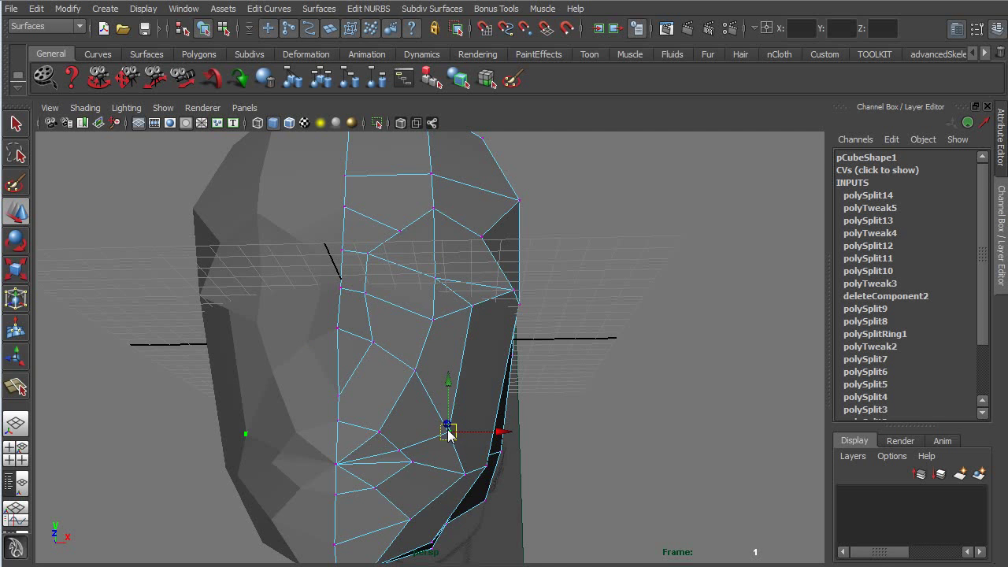
mouse_move(449, 434)
left_mouse_down()
mouse_move(444, 416)
mouse_move(443, 452)
mouse_move(318, 465)
mouse_move(367, 444)
mouse_move(493, 425)
mouse_move(347, 309)
left_mouse_up()
Step: Split the polygons beside the nose from the nostril edge down to the mouth
right_click_drag(351, 307, 355, 340)
left_click(344, 317)
left_click_drag(344, 321, 361, 354, "alt")
right_click_drag(378, 355, 388, 372)
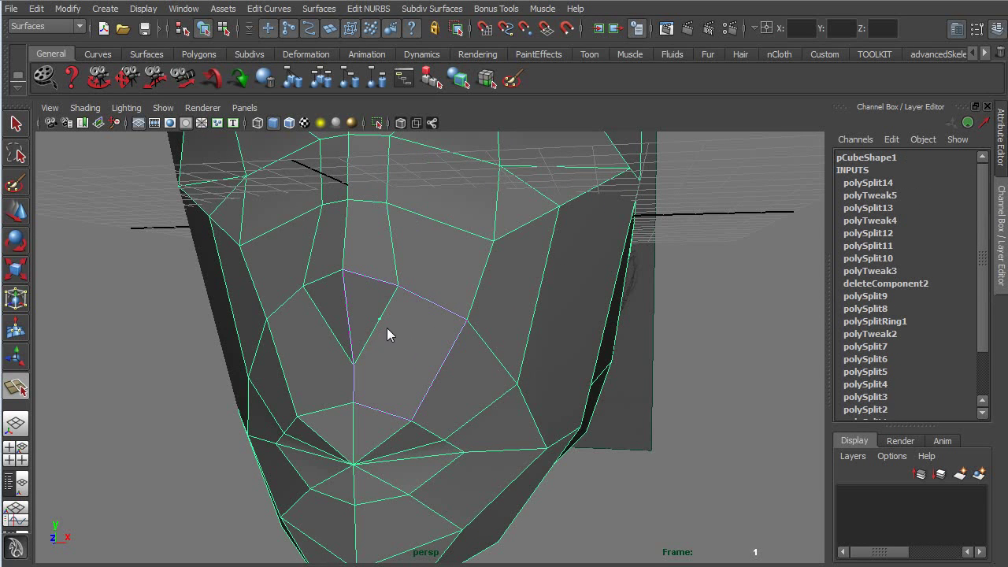
left_click(380, 411)
key("Return")
Step: Move the new nostril vertex outward from the nose's centerline
right_click_drag(362, 344, 293, 336)
left_click(376, 325)
left_click_drag(378, 333, 392, 356)
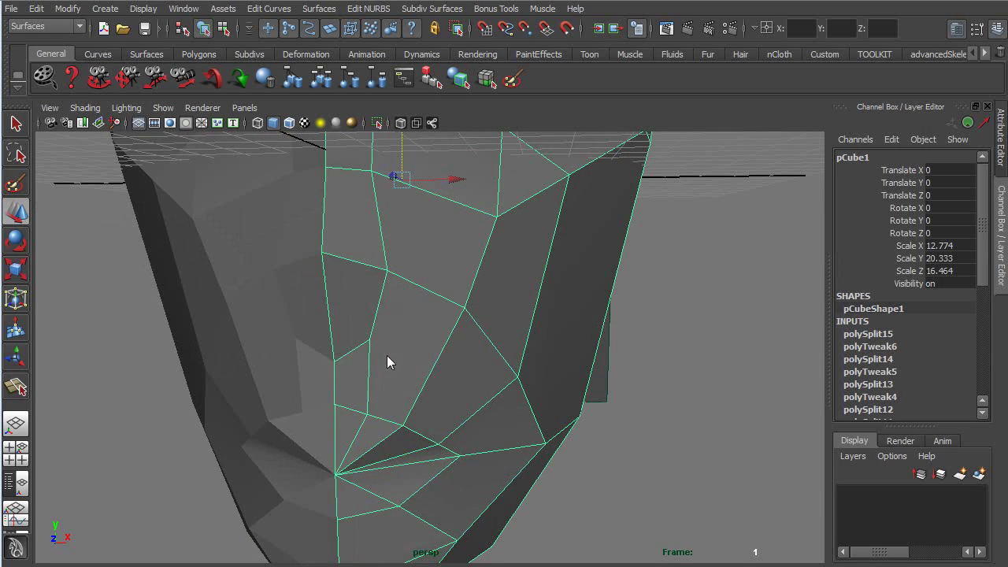
Step: Insert an edge loop around the mouth and split an edge from the nostril vertex to the nose's centerline
right_click_drag(386, 357, 496, 520)
left_click(431, 368)
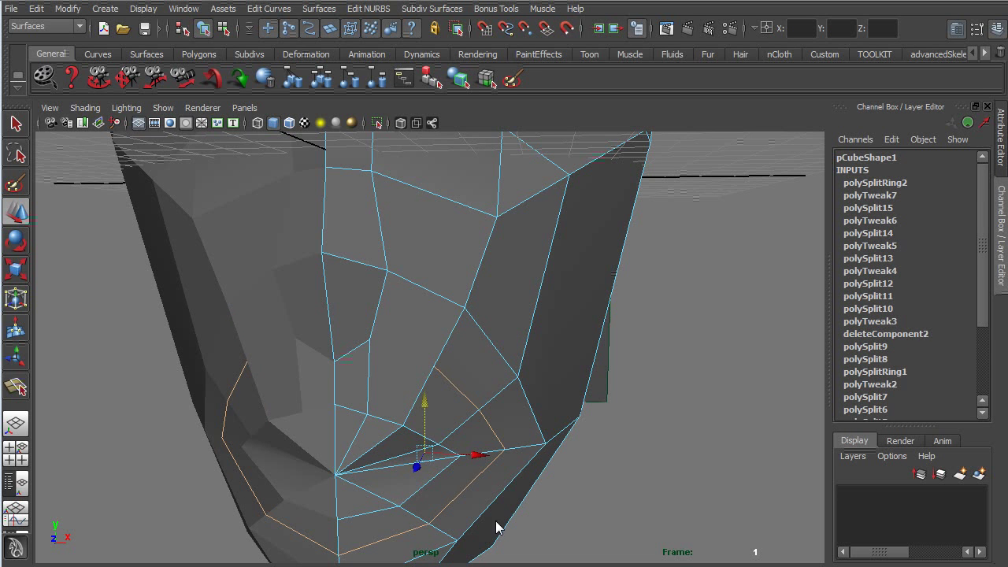
left_click(16, 387)
left_click(371, 348)
left_click(337, 327)
key("w")
Step: Pull the nose-tip vertex forward and move the vertex beside the nose inward to narrow it
left_click_drag(442, 374, 513, 354, "alt")
right_click_drag(496, 341, 403, 332)
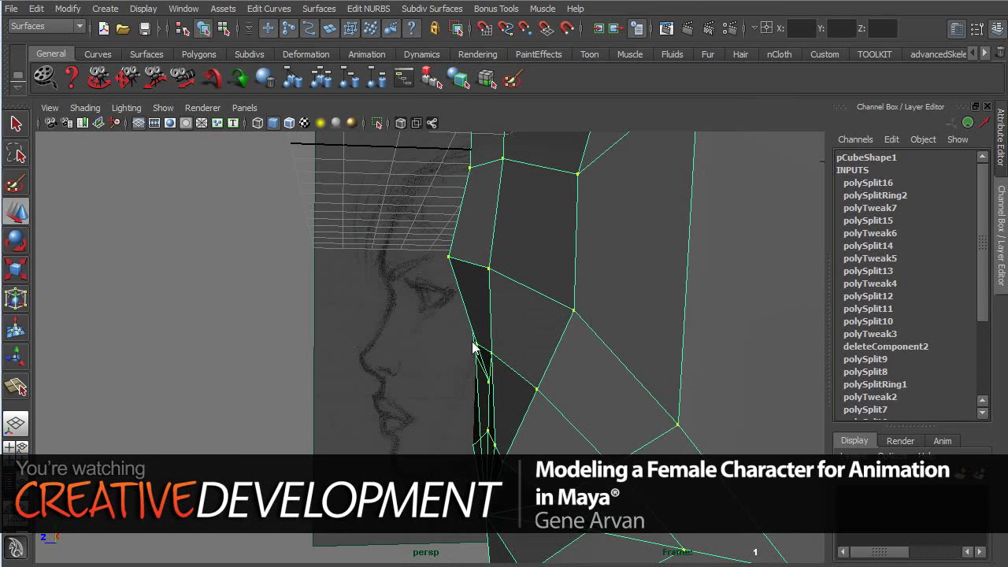
left_click(474, 344)
left_click_drag(443, 352, 394, 301)
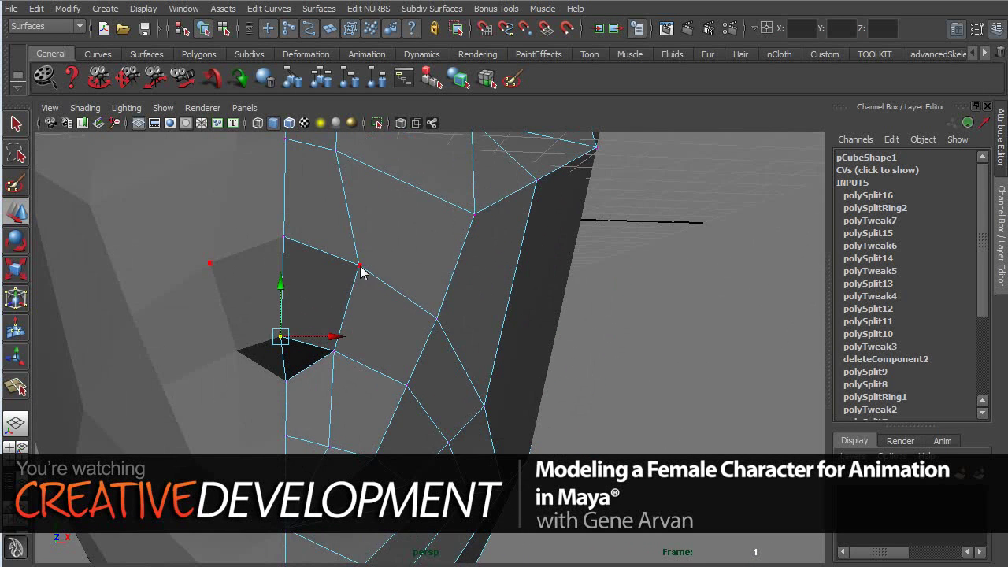
left_click_drag(363, 267, 334, 271)
Step: Check the nose shape from the front and move the inner brow vertex toward the nose bridge
left_click_drag(373, 367, 354, 358, "alt")
left_click(351, 358)
left_click_drag(341, 372, 383, 314, "alt")
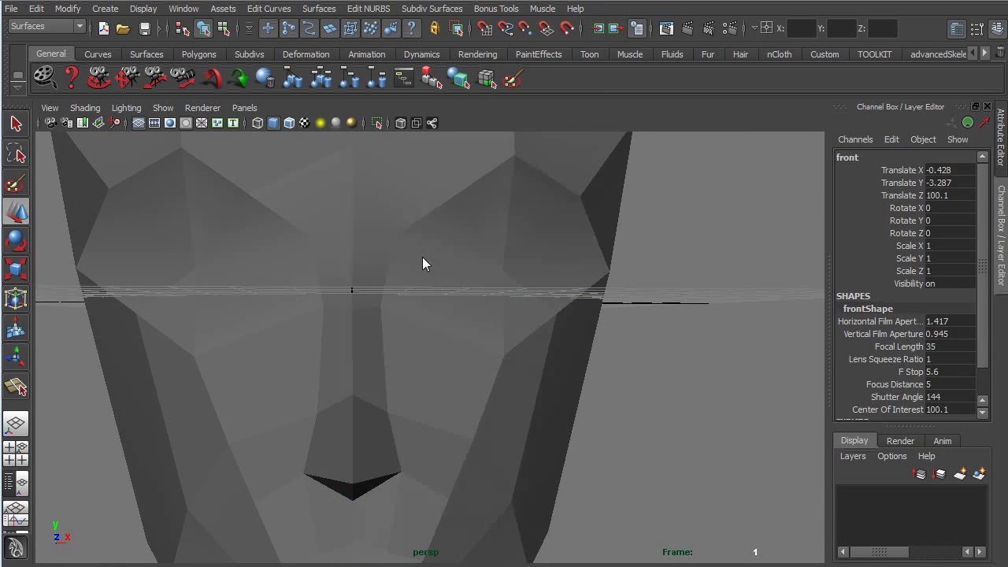
left_click_drag(423, 263, 428, 315, "alt")
left_click(407, 288)
right_click_drag(411, 279, 391, 280)
left_click(411, 254)
left_click_drag(417, 262, 391, 252)
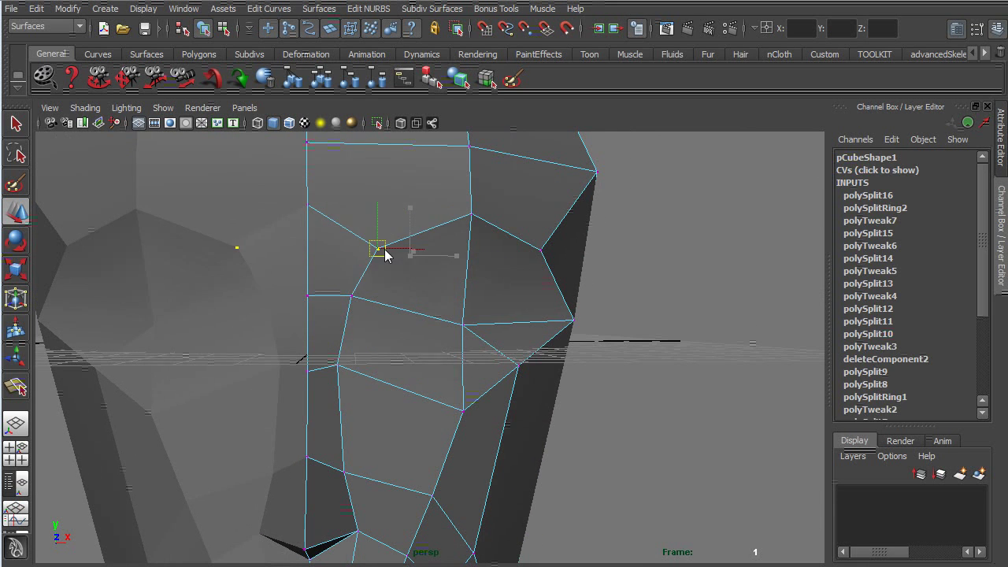
Step: Reposition the vertex at the base of the nose to match the side-view sketch
left_click_drag(467, 331, 305, 359, "alt")
right_click_drag(305, 359, 449, 405, "alt")
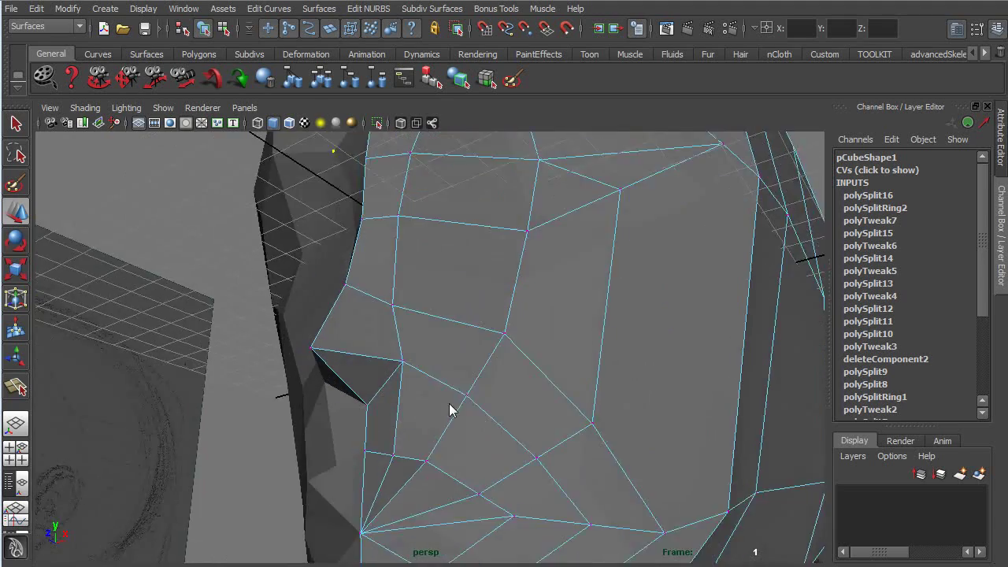
middle_click_drag(449, 405, 473, 355, "alt")
mouse_move(473, 354)
left_mouse_down("alt")
mouse_move(497, 383)
mouse_move(411, 387)
mouse_move(393, 324)
mouse_move(324, 318)
left_mouse_up("alt")
key("space")
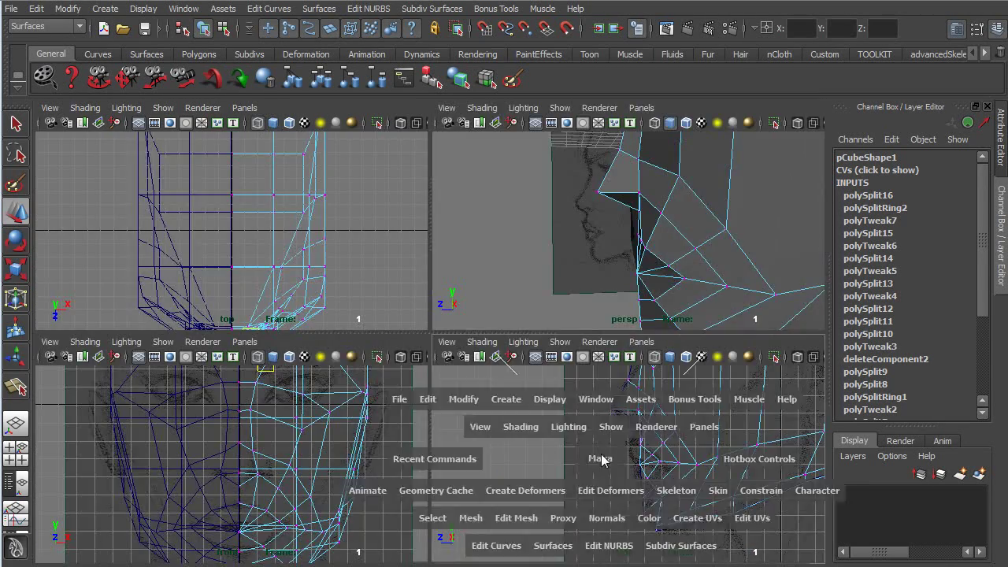
key("space")
right_click_drag(414, 271, 433, 263, "alt")
middle_click_drag(434, 263, 437, 353, "alt")
right_click_drag(457, 322, 416, 316)
left_click_drag(471, 328, 486, 351)
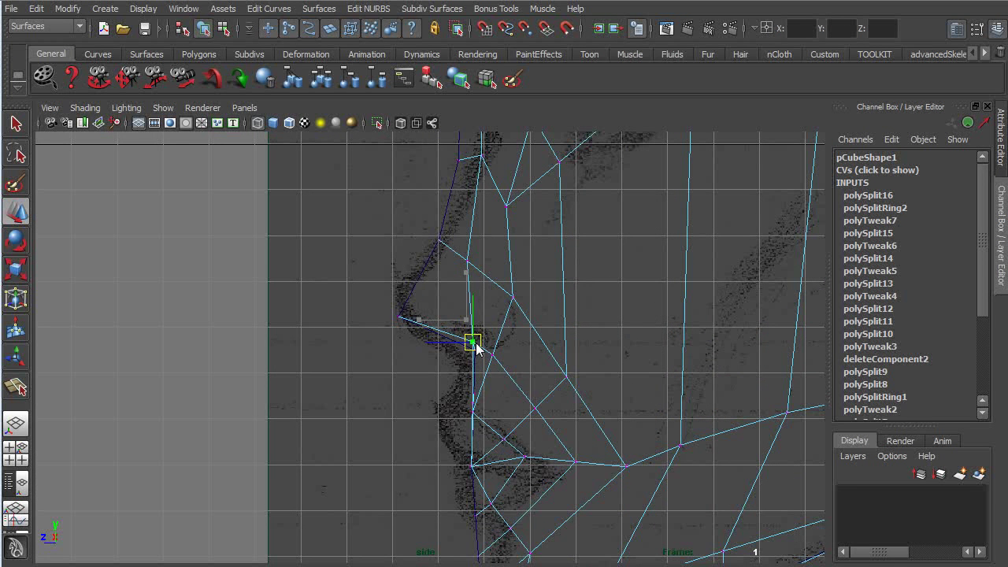
Step: Move the nostril-wing and upper-lip vertices back along the side profile to give the nose depth
left_click_drag(446, 249, 546, 311)
left_click_drag(484, 346, 482, 346)
left_click_drag(483, 348, 516, 370)
left_click_drag(474, 341, 489, 348)
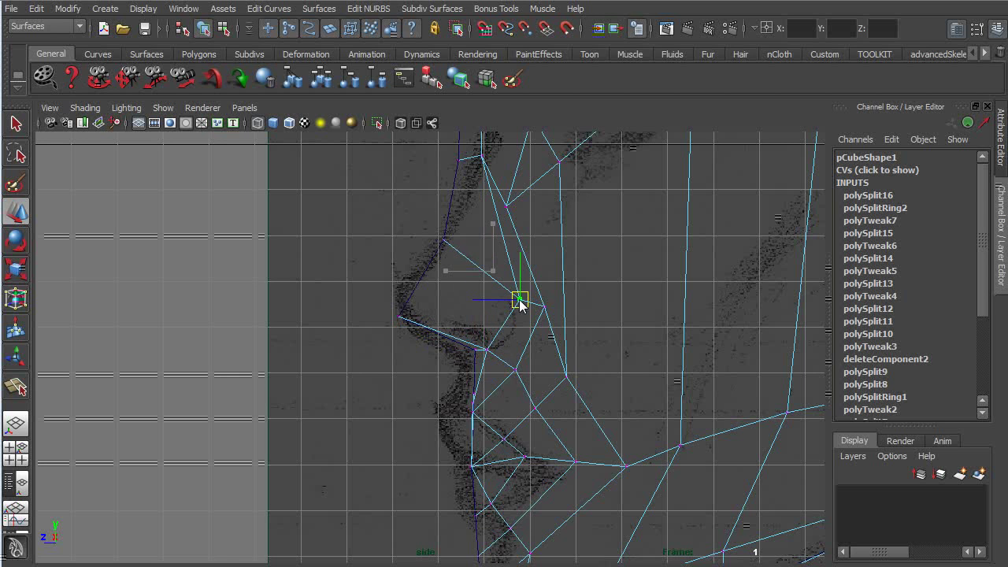
Step: Move the side vertices of the nose bridge back to follow the sketched profile below the brow
middle_click_drag(515, 298, 504, 352, "alt")
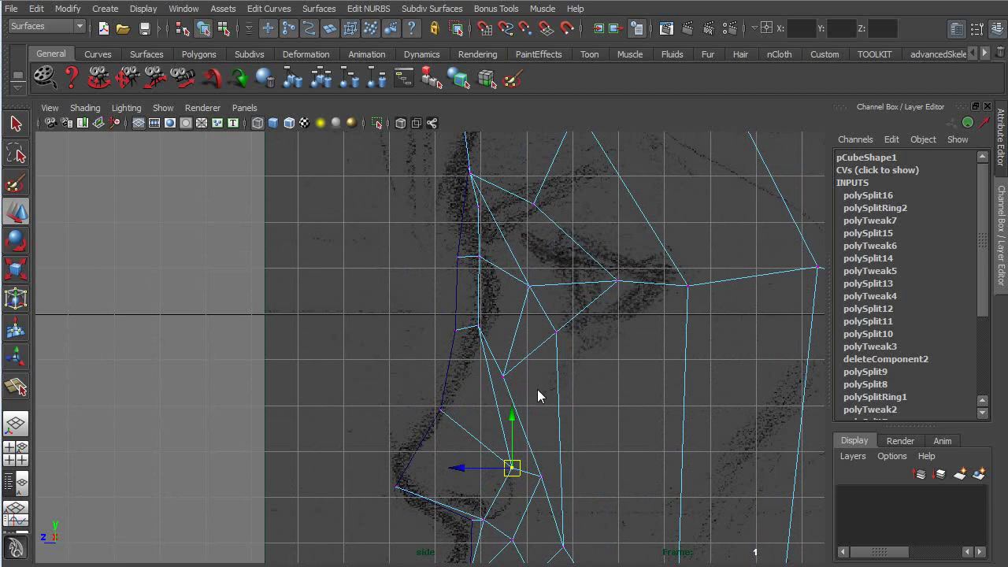
left_click_drag(478, 352, 501, 359)
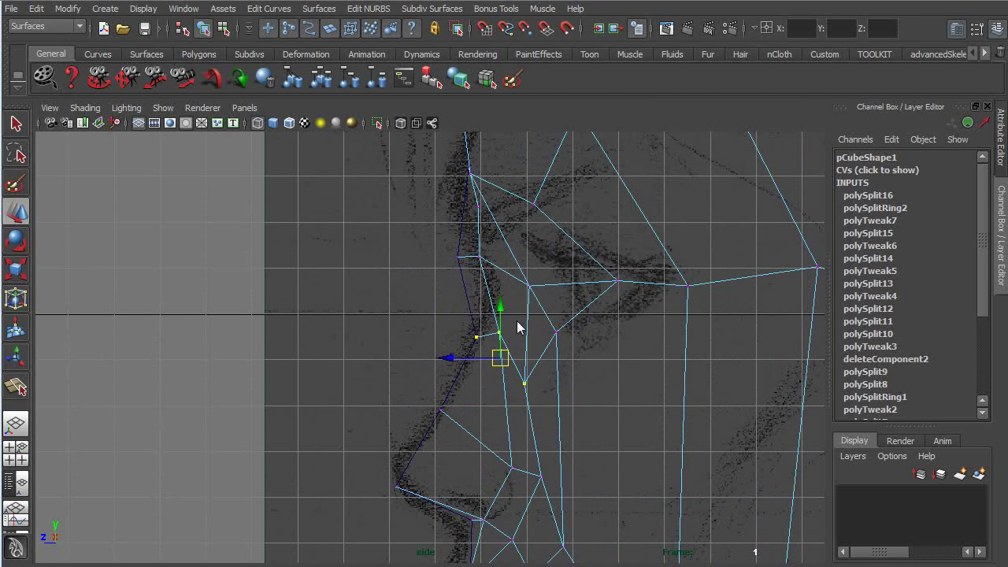
middle_click_drag(508, 344, 482, 375, "alt")
Step: Move the eye-socket and brow vertices back to match the eye in the side-view sketch
left_click_drag(625, 386, 494, 276)
left_click_drag(546, 349, 604, 347)
left_click_drag(660, 316, 736, 308)
middle_click_drag(592, 299, 598, 348, "alt")
left_click_drag(515, 272, 587, 260)
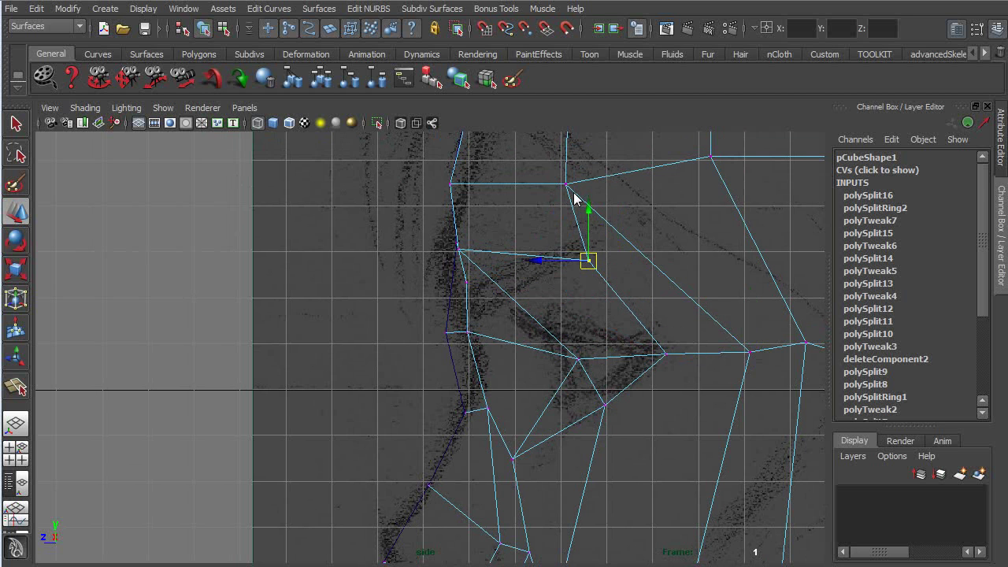
Step: Move the forehead vertices above the brow back in the side view to curve the forehead
left_click_drag(573, 183, 653, 180)
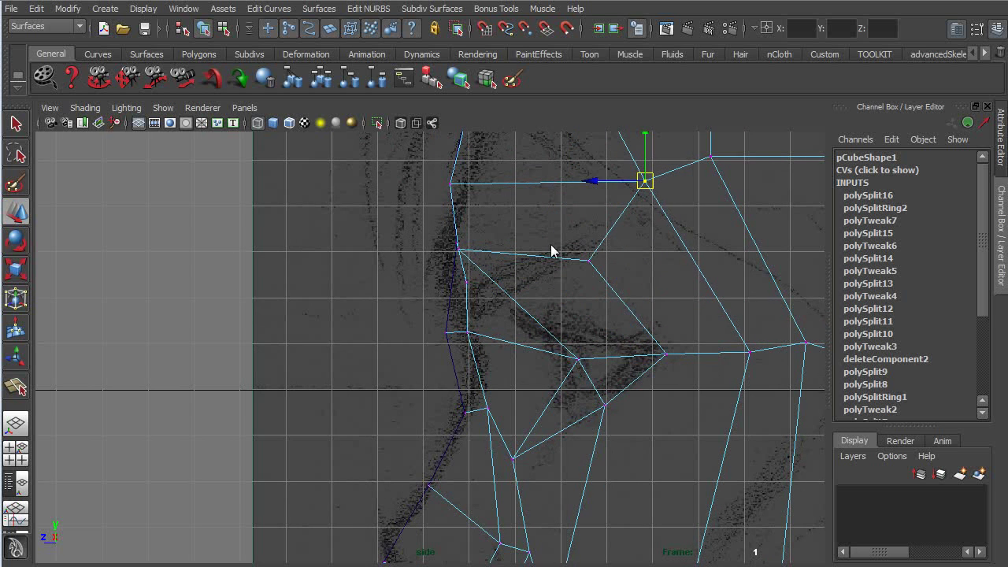
middle_click_drag(500, 270, 532, 283, "alt")
middle_click_drag(493, 211, 453, 309, "alt")
right_click_drag(453, 309, 422, 291, "alt")
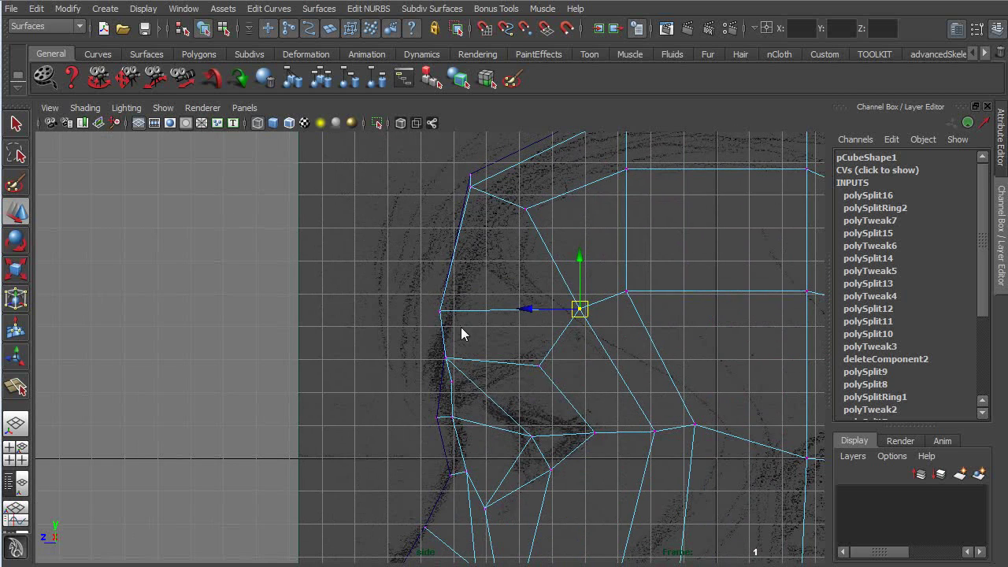
left_click(441, 311)
left_click_drag(441, 311, 465, 304)
left_click(470, 188)
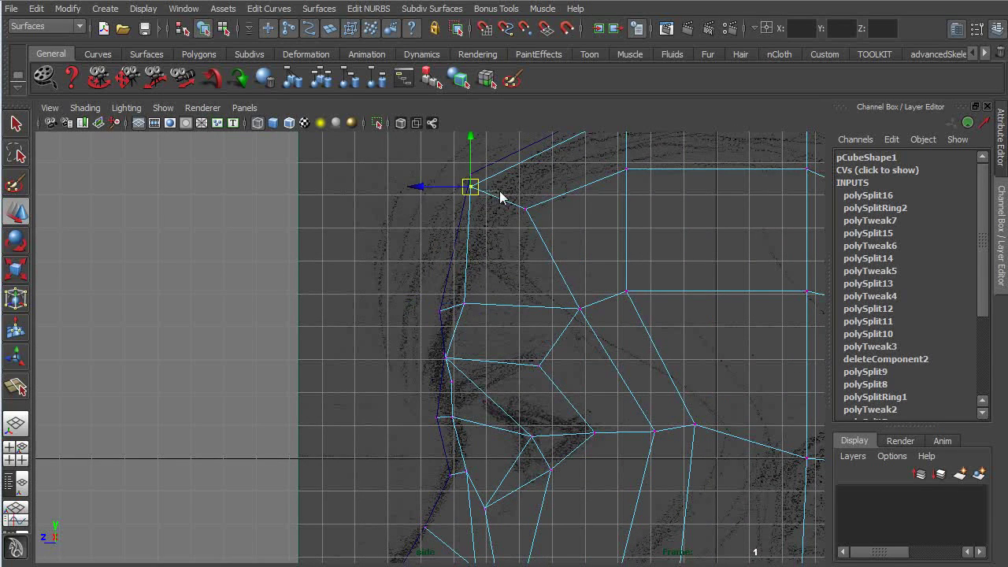
left_click_drag(475, 193, 585, 223)
left_click(526, 210)
Step: Move the upper temple and side-of-crown vertices back toward the middle of the head
middle_click_drag(659, 225, 518, 317, "alt")
left_click(488, 281)
left_click_drag(489, 282, 581, 286)
left_click_drag(485, 168, 548, 175)
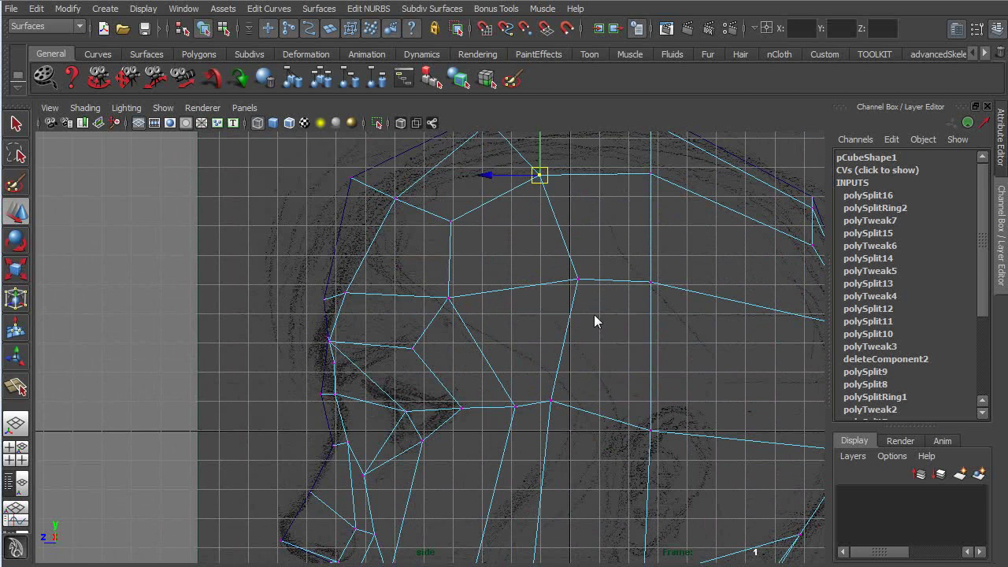
Step: Move the vertices in front of the ear and along the jaw back to even out the side-view columns
middle_click_drag(560, 397, 524, 250, "alt")
left_click_drag(512, 242, 574, 261)
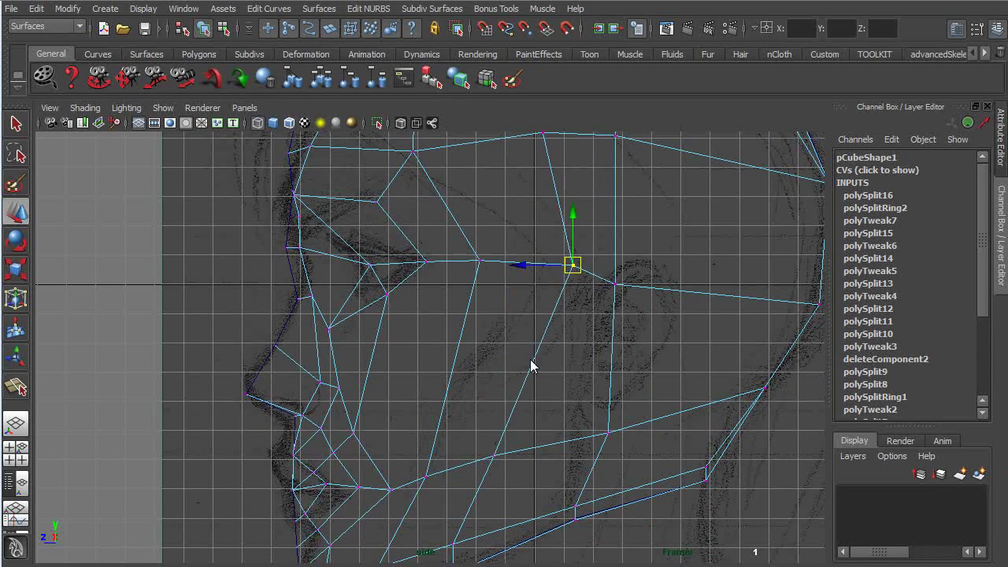
middle_click_drag(533, 365, 515, 338, "alt")
left_click(503, 323)
left_click_drag(502, 327, 537, 319)
left_click(462, 412)
left_click_drag(464, 415, 498, 406)
middle_click_drag(409, 465, 512, 388, "alt")
right_click_drag(510, 387, 586, 406, "alt")
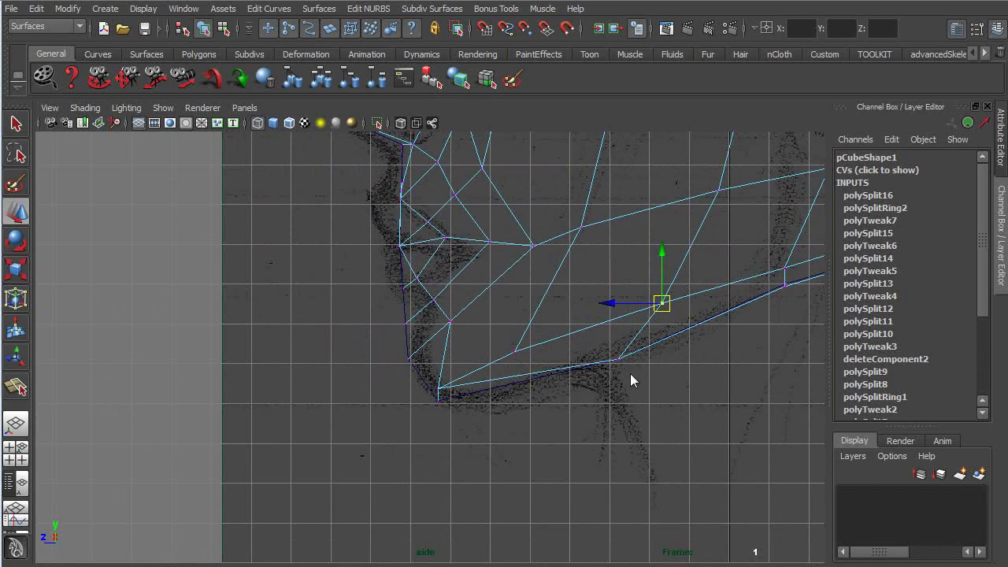
Step: Move the vertex beside the chin tip back and the one above it down and forward to round the chin
left_click(438, 387)
left_click_drag(441, 388, 465, 392)
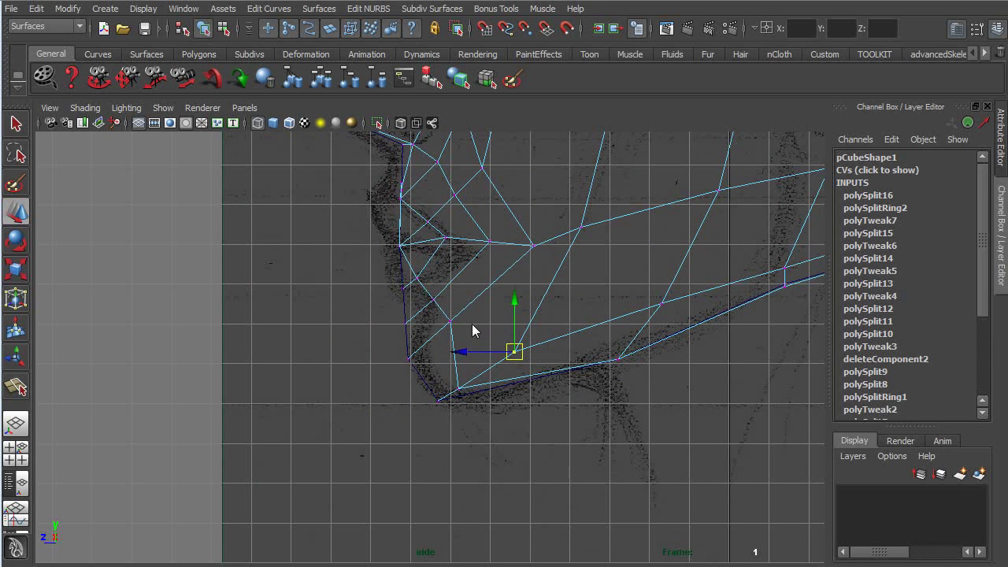
left_click(451, 322)
left_click_drag(451, 322, 432, 345)
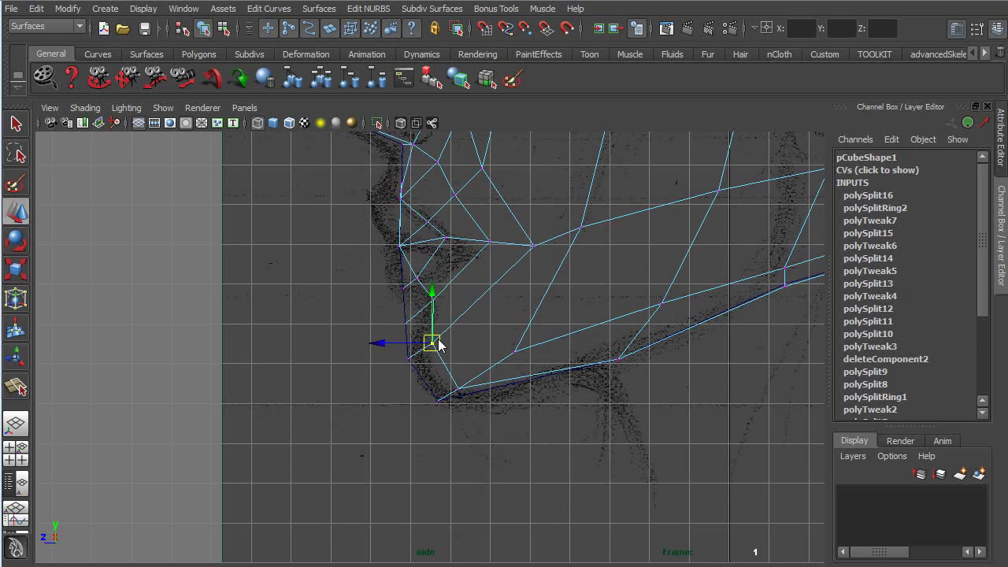
Step: Move the vertices below the lower lip and on the front of the chin back to the side-view profile
middle_click_drag(429, 300, 433, 325, "alt")
right_click_drag(433, 327, 496, 346, "alt")
left_click(403, 351)
left_click_drag(407, 353, 438, 330)
left_click(424, 331)
left_click_drag(384, 377, 427, 382)
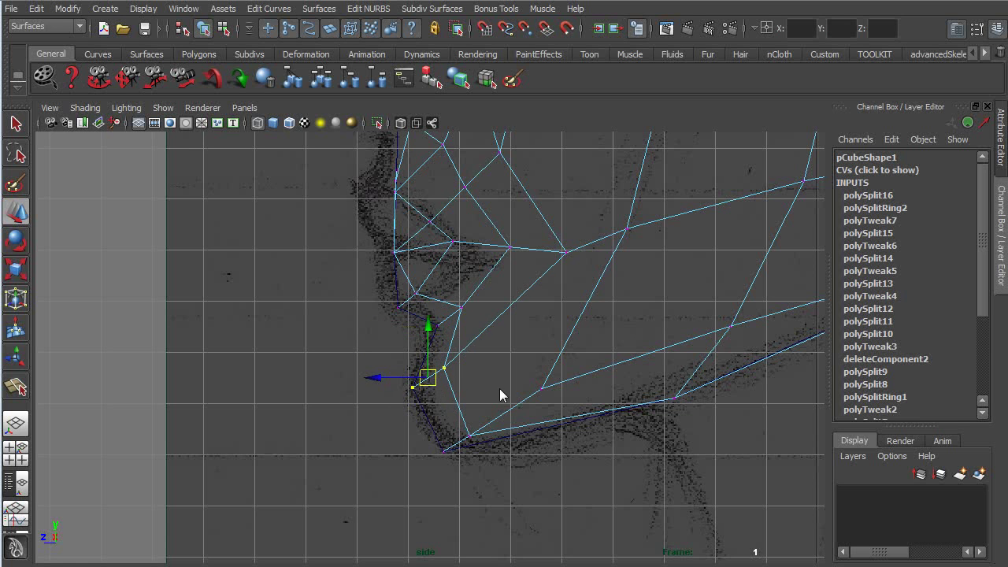
Step: Move the vertex under the jaw near the neck slightly back and down to follow the sketched jawline
left_click(680, 400)
key("z")
left_click(679, 400)
mouse_move(680, 399)
left_mouse_down()
mouse_move(687, 380)
mouse_move(696, 383)
mouse_move(675, 403)
mouse_move(684, 403)
left_mouse_up()
Step: Move the mouth-corner vertices back and down and adjust the neighbouring upper-lip vertices to match the sketched lips
middle_click_drag(581, 372, 469, 370, "alt")
left_click_drag(443, 347, 443, 345)
left_click_drag(461, 364, 564, 424)
left_click(492, 408)
key("F8")
key("F8")
left_click(517, 433)
left_click_drag(567, 437, 590, 453)
left_click_drag(529, 427, 554, 445)
left_click_drag(493, 409, 492, 409)
mouse_move(502, 415)
left_mouse_down()
mouse_move(519, 416)
mouse_move(511, 417)
left_mouse_up()
left_click_drag(467, 382, 476, 401)
Step: Move the vertex at the lower lip's edge back and the upper-lip peak vertices down to fit the lip contour
middle_click_drag(490, 453, 484, 390, "alt")
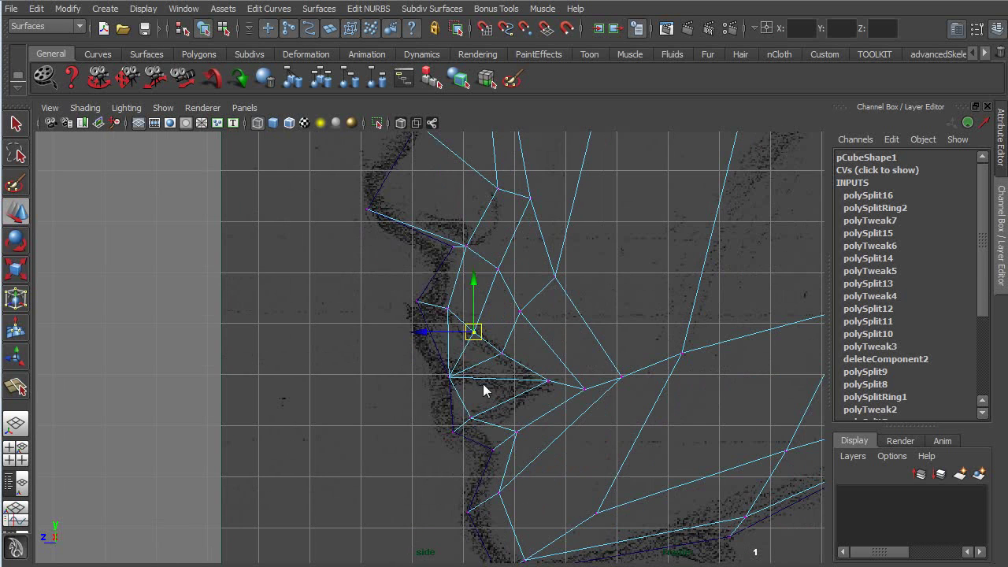
left_click_drag(462, 415, 493, 423)
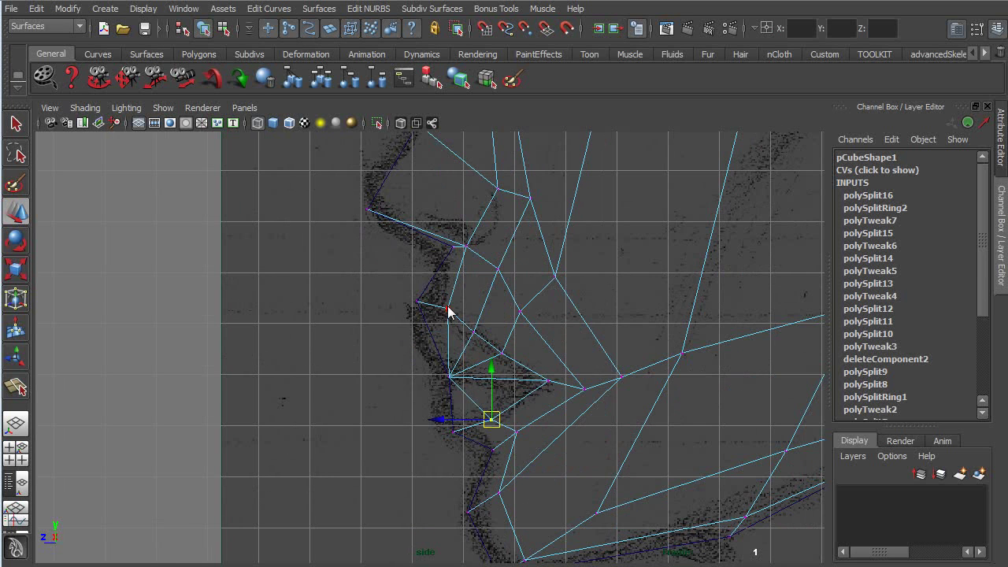
left_click_drag(439, 304, 420, 317)
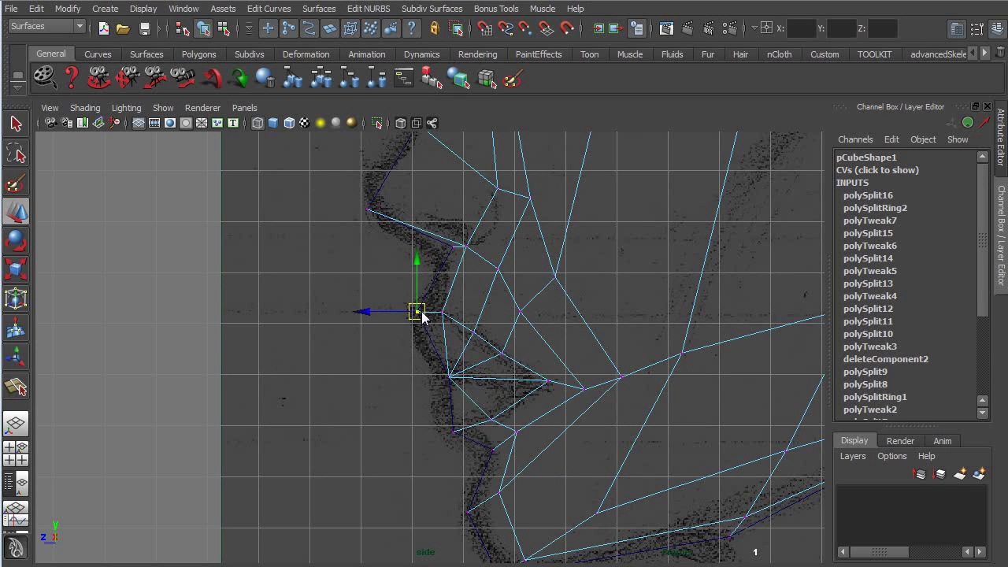
Step: Move the midline vertex under the nose forward and down, and nudge the nose tip up to match the sketch
middle_click_drag(422, 316, 465, 405, "alt")
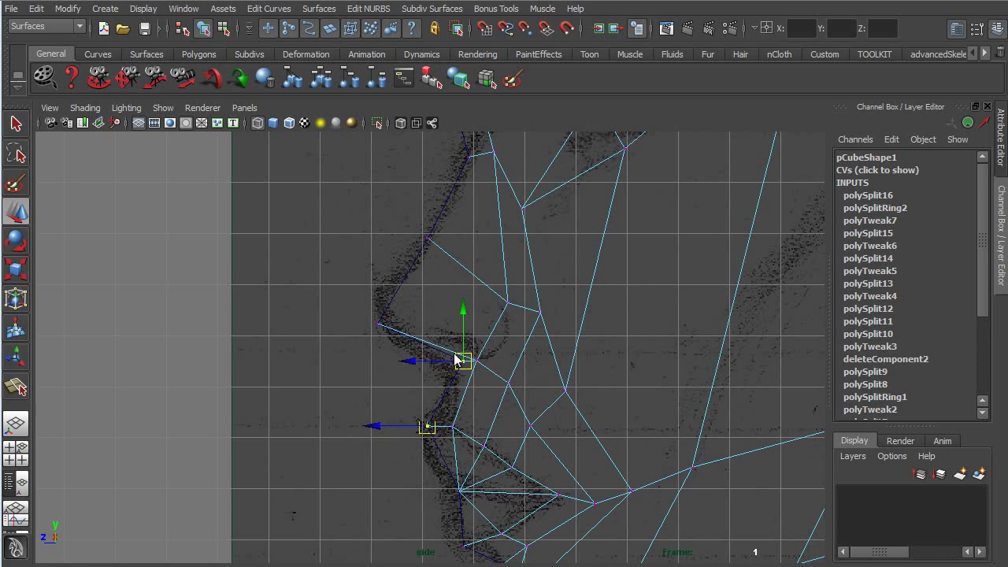
left_click_drag(455, 359, 453, 374)
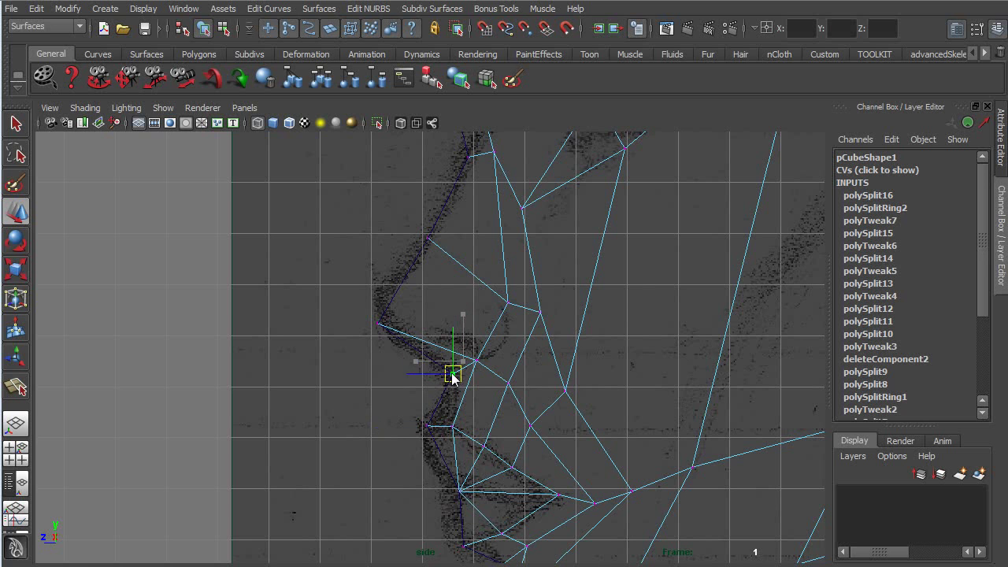
left_click(379, 324)
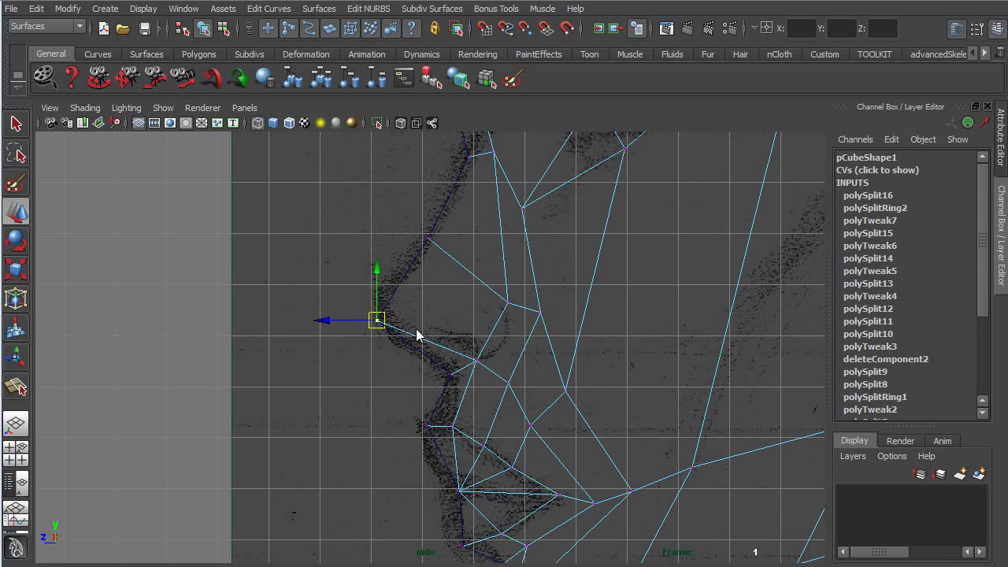
Step: Examine the reshaped face by orbiting it in the perspective view, and return to the enlarged side view
key("space")
key("space")
left_click_drag(662, 254, 447, 221, "alt")
key("F8")
key("space")
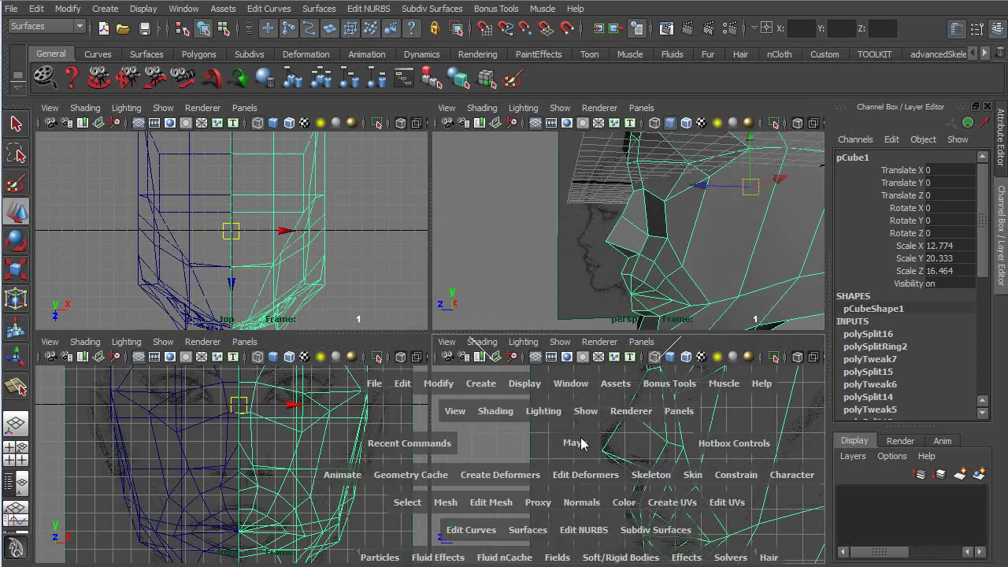
key("space")
Step: Return to vertex editing and move the nose-bridge vertices back and down into the dip between the eyes
middle_click_drag(448, 136, 446, 314, "alt")
right_click(460, 311)
right_click_drag(460, 310, 405, 295)
left_click_drag(399, 280, 484, 331)
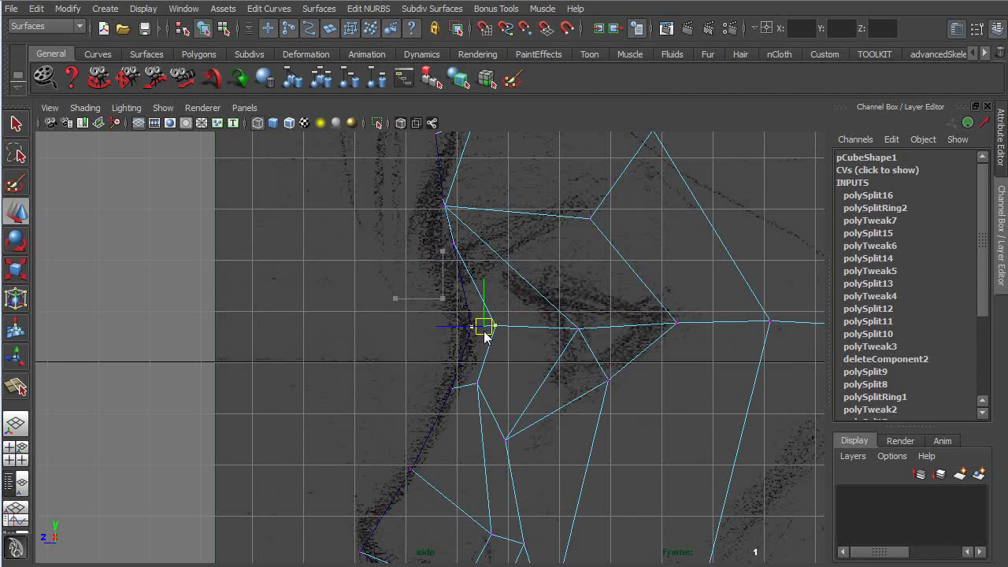
middle_click_drag(468, 259, 467, 301, "alt")
mouse_move(435, 268)
middle_mouse_down()
mouse_move(403, 271)
mouse_move(440, 276)
middle_mouse_up()
Step: Move the midline brow vertices back and down and the vertex above the eye slightly back and up
middle_click_drag(445, 230, 488, 264)
left_click(446, 238)
left_click(594, 253)
middle_click_drag(592, 256, 607, 248)
left_click(436, 256)
middle_click_drag(437, 256, 458, 293)
left_click_drag(421, 268, 432, 291)
left_click(418, 258)
key("ctrl+z")
key("ctrl+z")
Step: Move the lower forehead vertices above the brow forward and down to follow the sketched forehead profile
left_click(417, 247)
middle_click_drag(436, 214, 399, 334, "alt")
left_click_drag(474, 306, 441, 301)
middle_click_drag(389, 278, 400, 311)
scroll(392, 301, "down", 3)
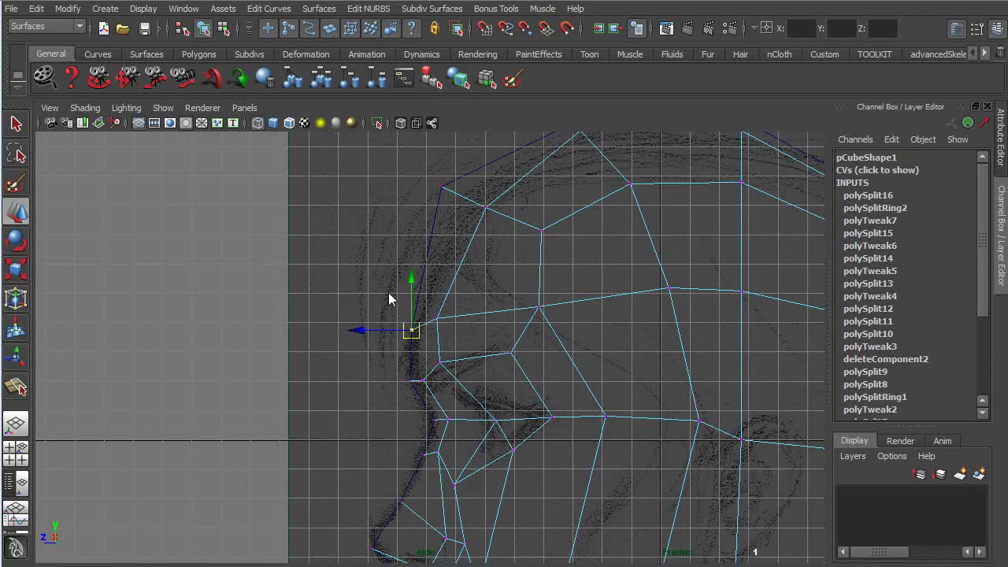